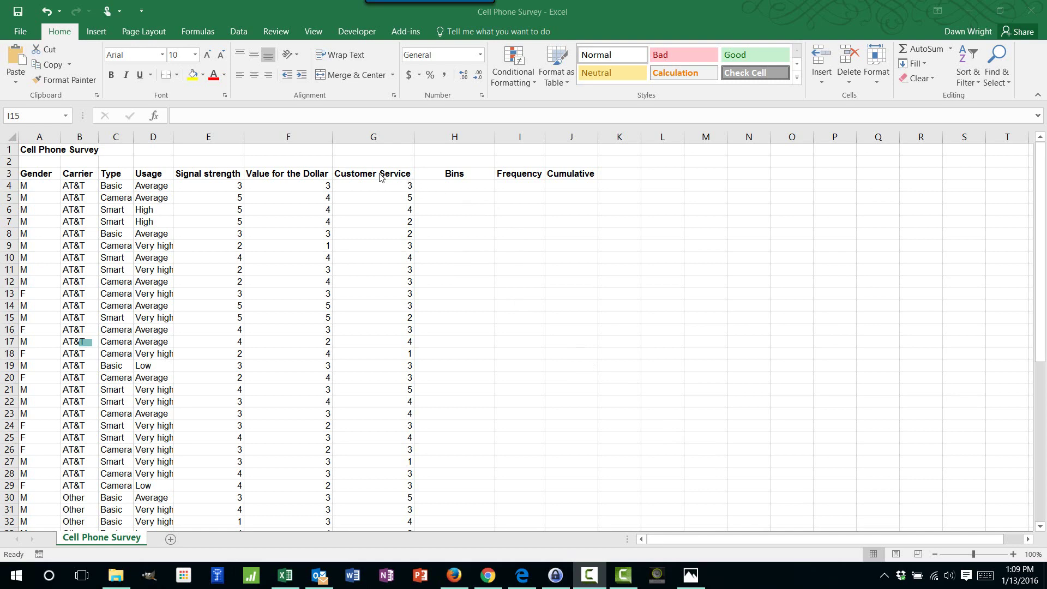
- Scroll down the Cell Phone Survey sheet to view the Bins column area
scroll(387, 210, down, 5)
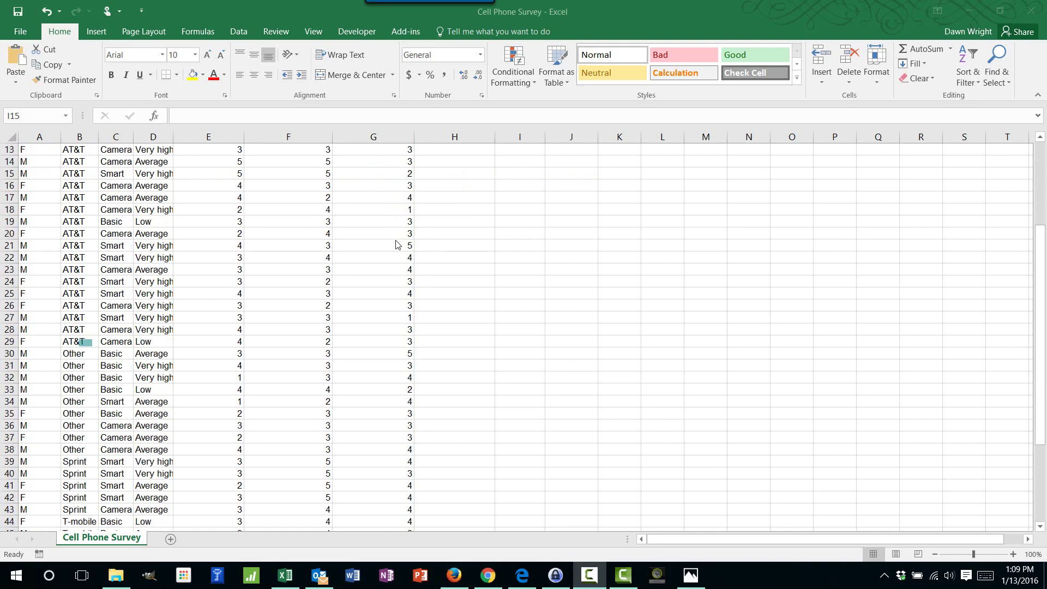
scroll(398, 265, down, 5)
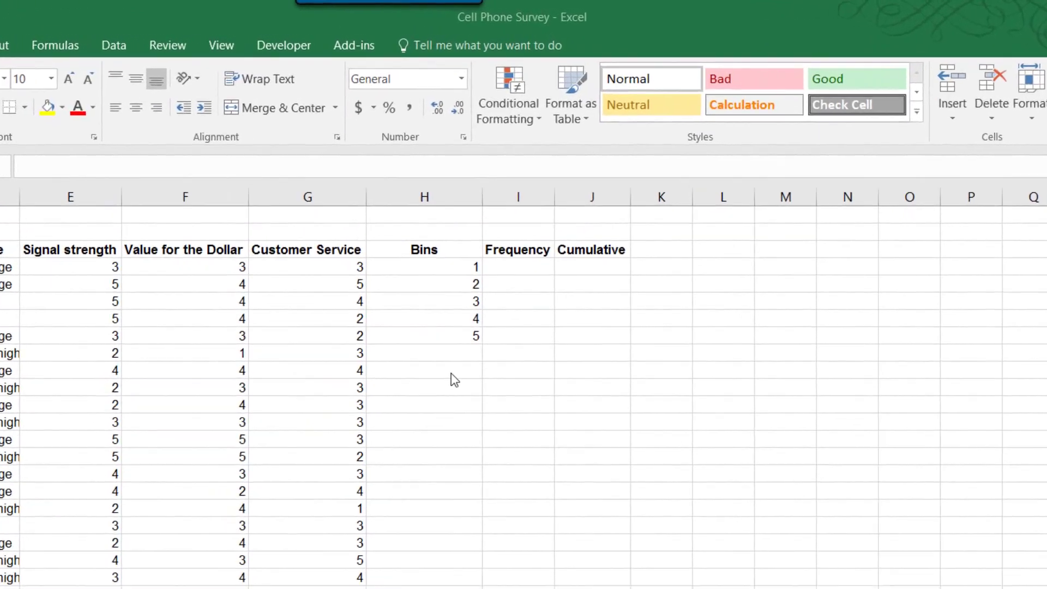
- Enter =MIN(G4:G55) in H10 below the bins, returning 1
click(473, 260)
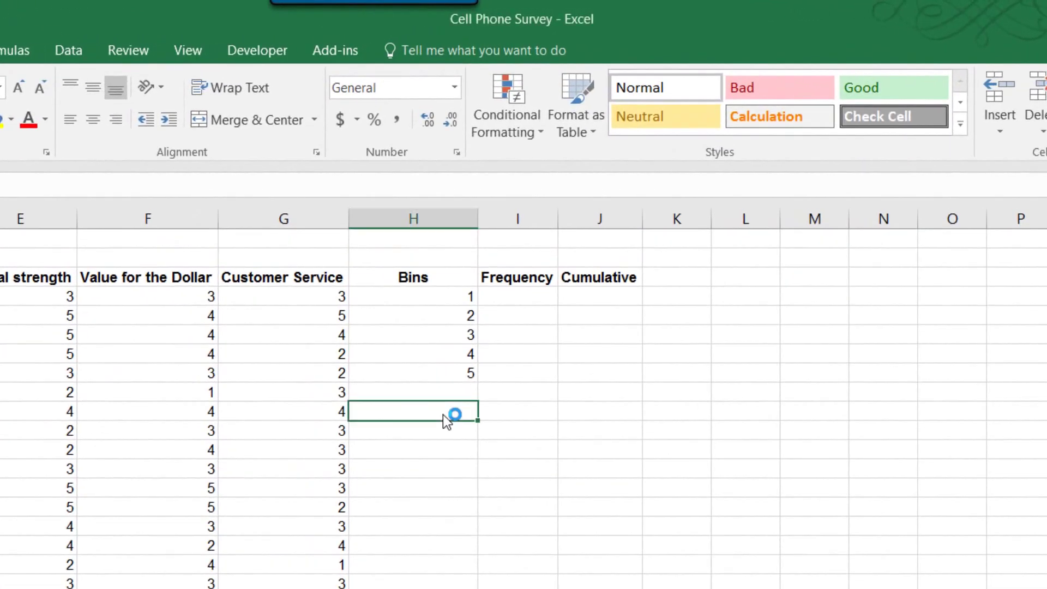
text(=min)
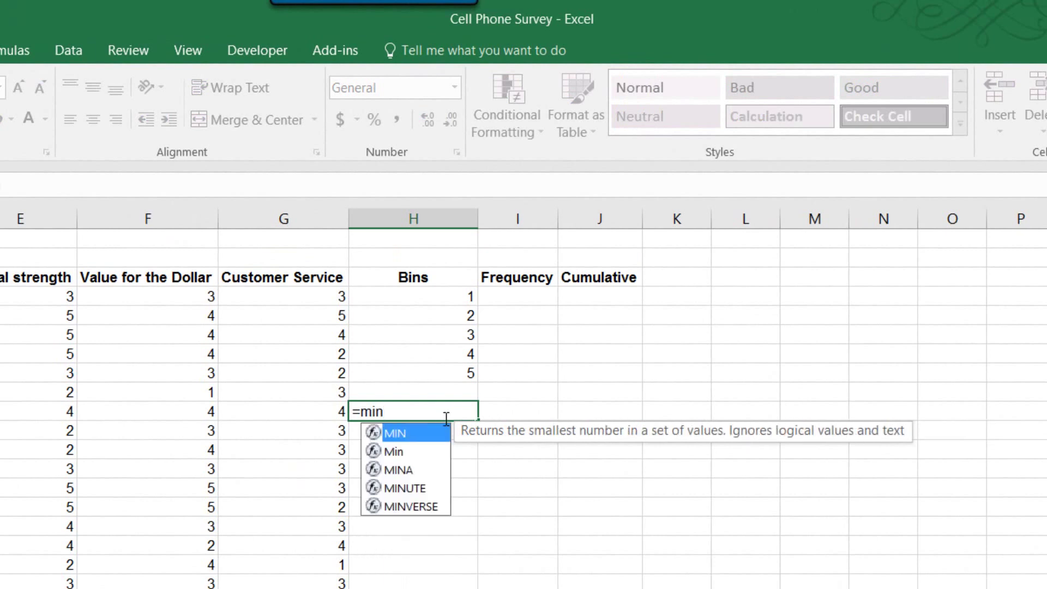
double_click(394, 433)
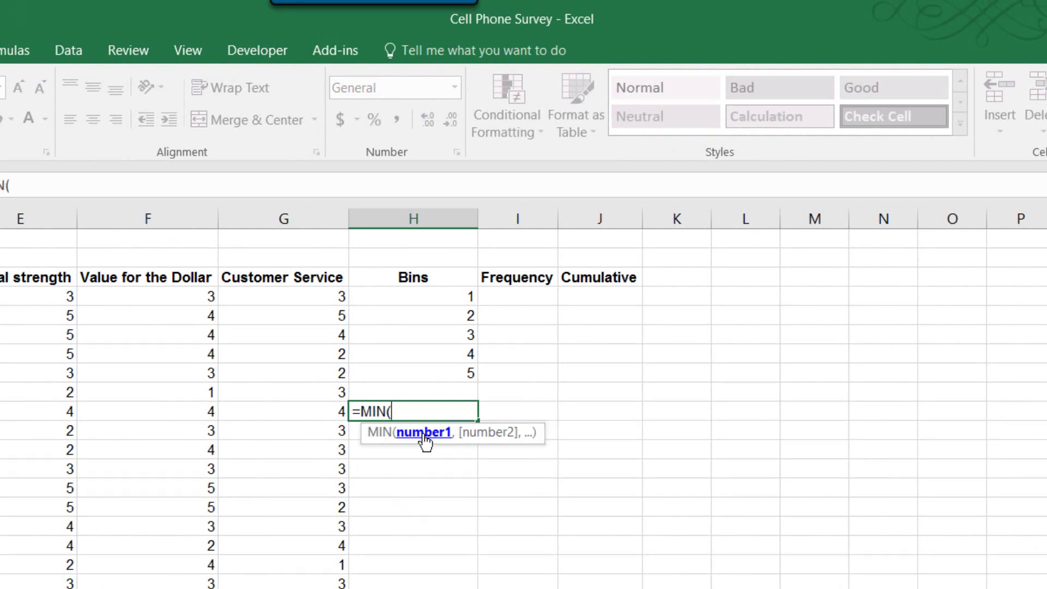
click(298, 299)
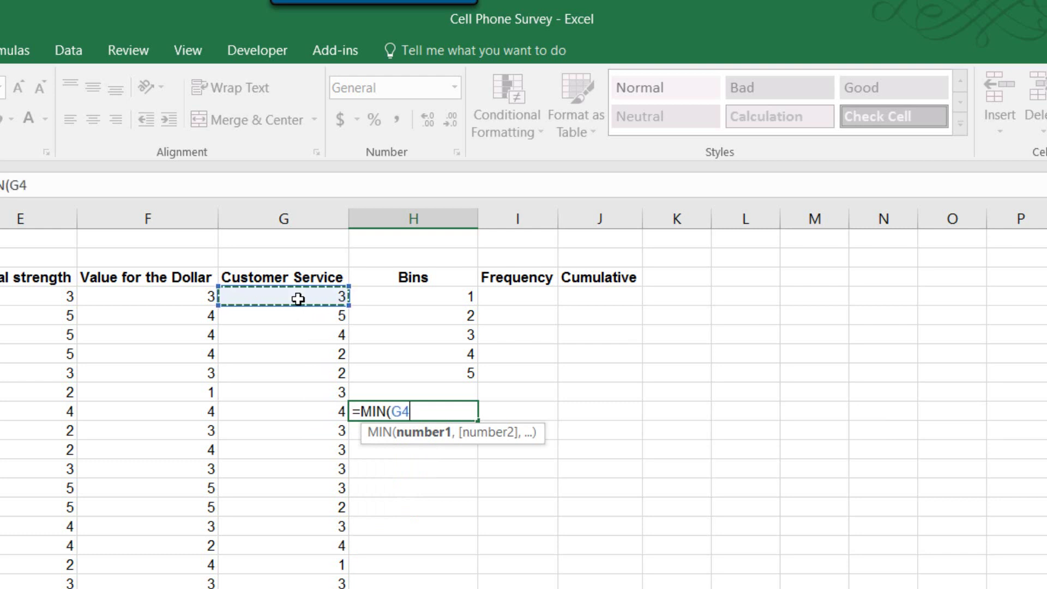
key(ctrl+shift+Down)
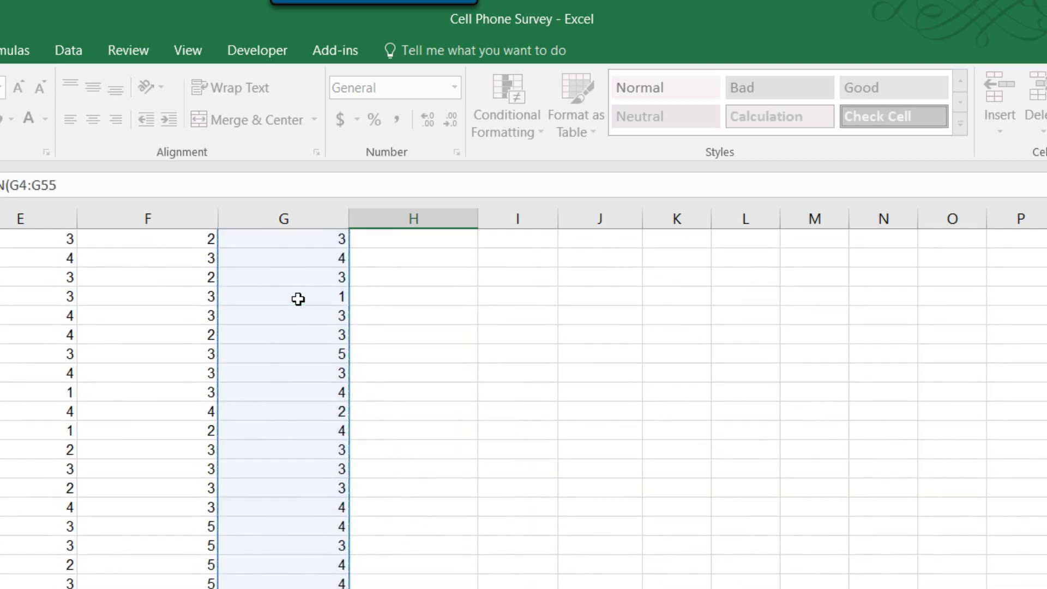
key(Return)
scroll(464, 344, up, 2)
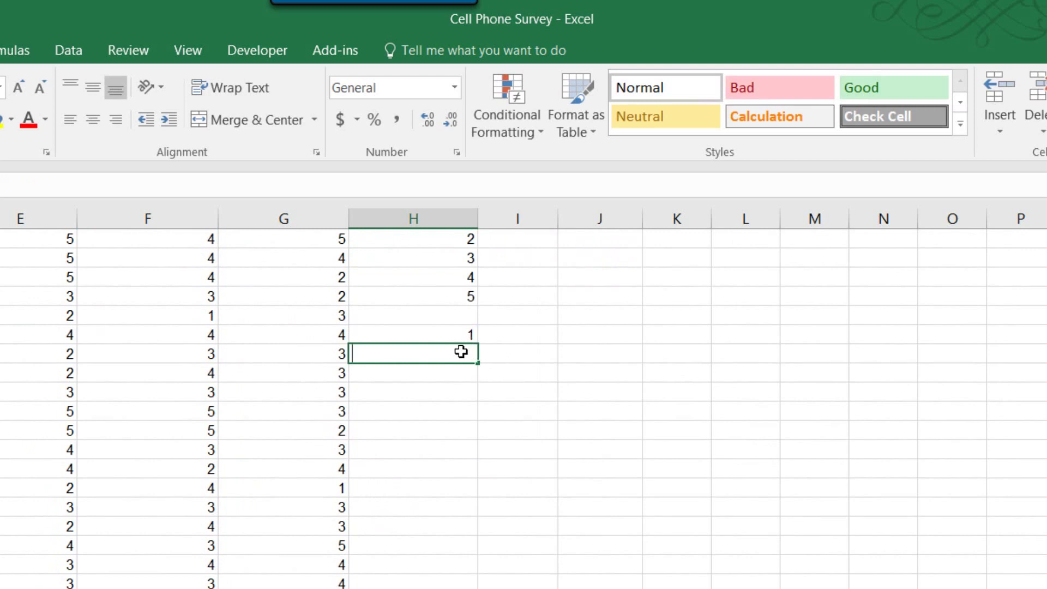
- Enter =MAX(G4:G55) in H11 beneath the minimum, returning 5
text(=max)
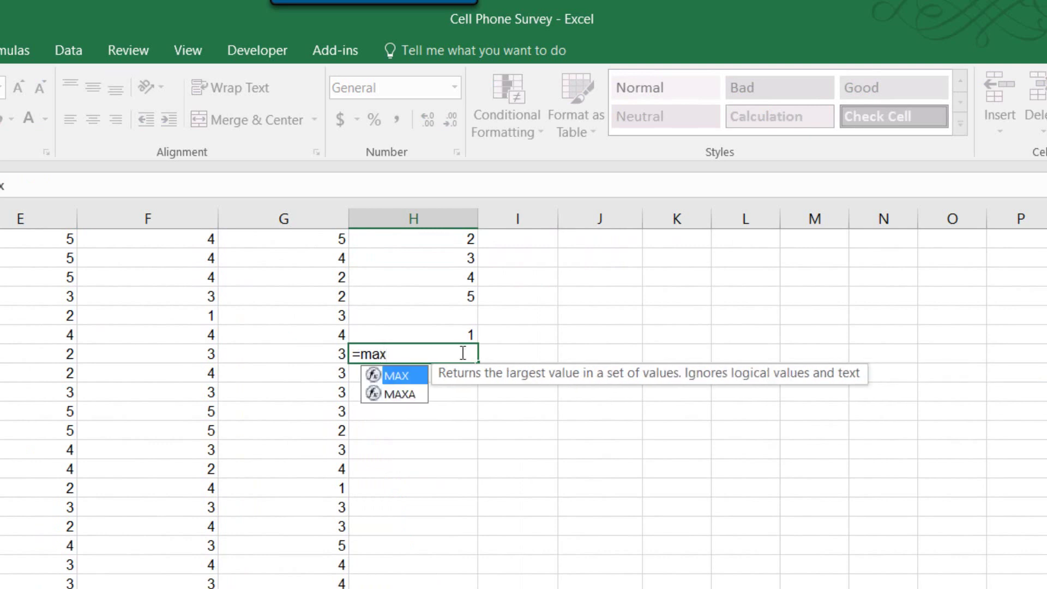
double_click(397, 375)
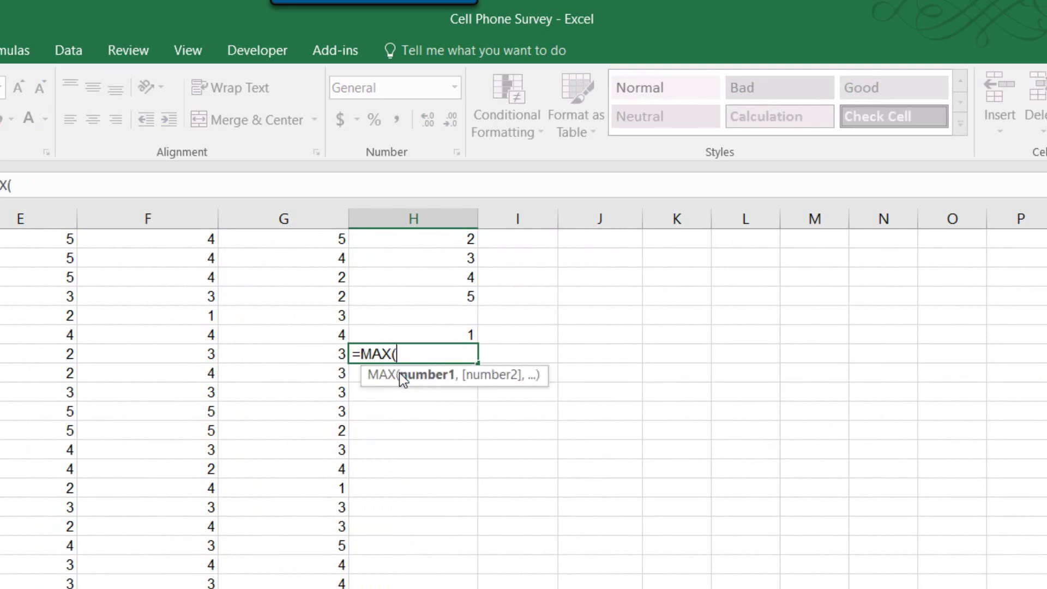
scroll(327, 338, up, 2)
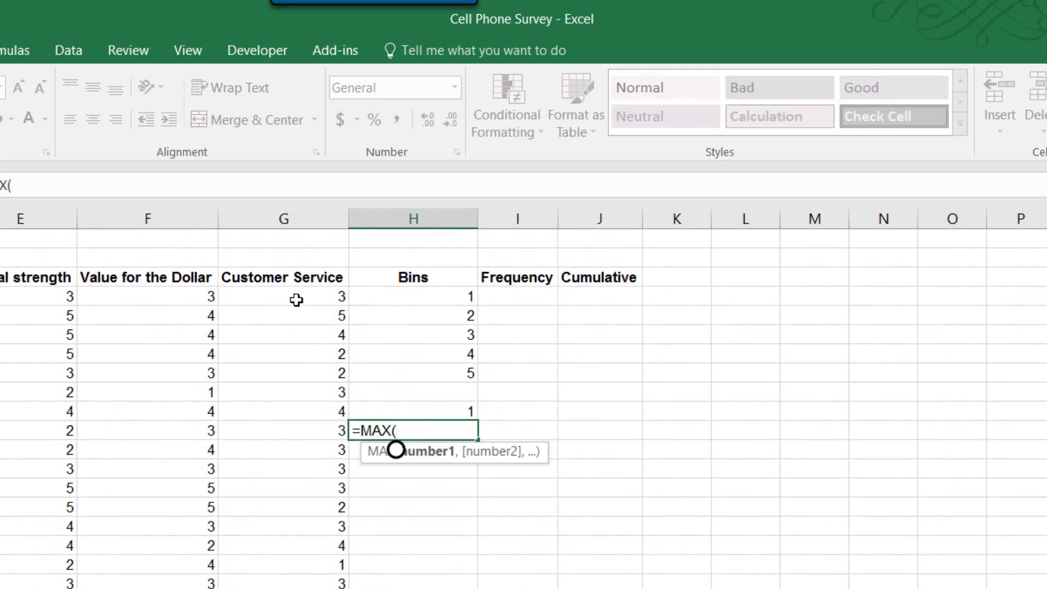
click(296, 299)
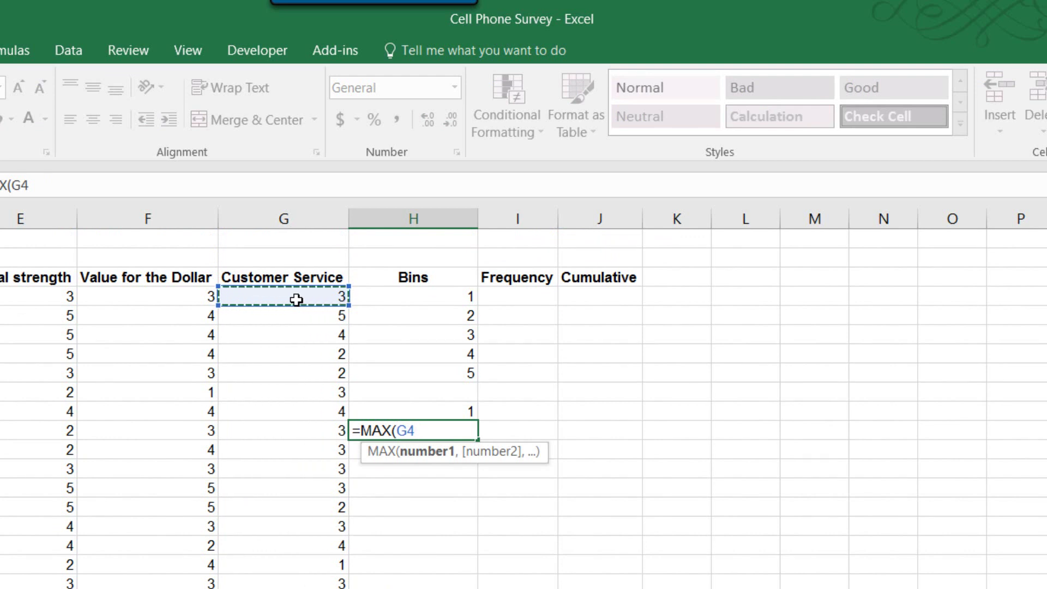
key(ctrl+shift+Down)
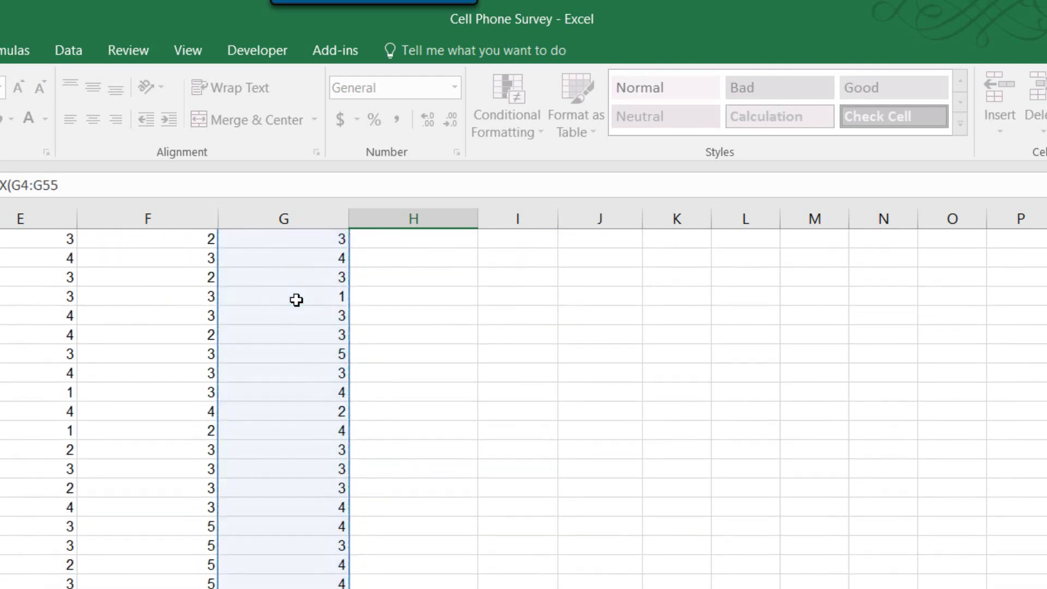
key(Return)
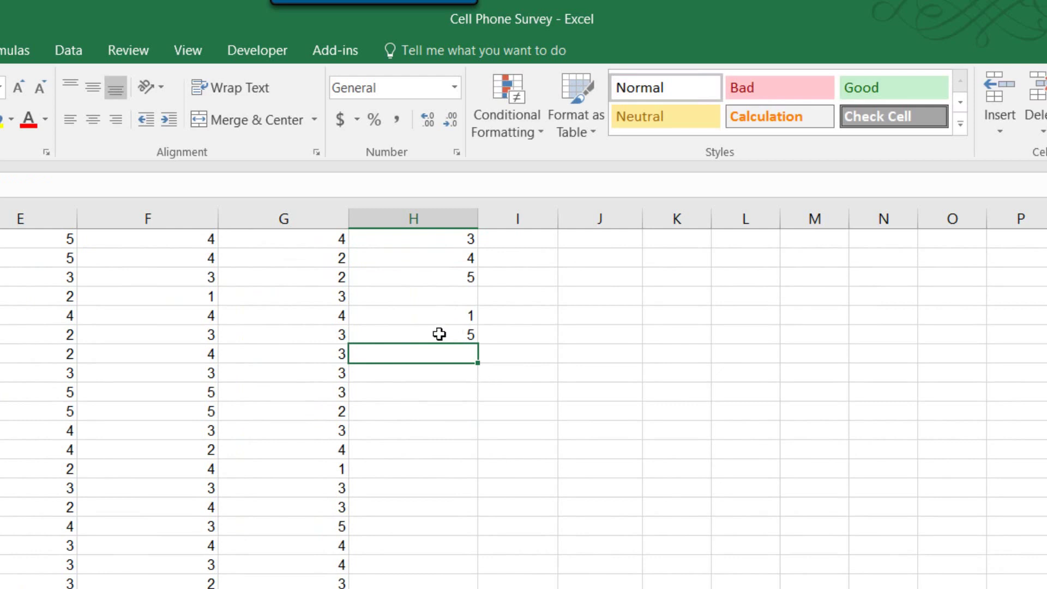
scroll(439, 334, up, 1)
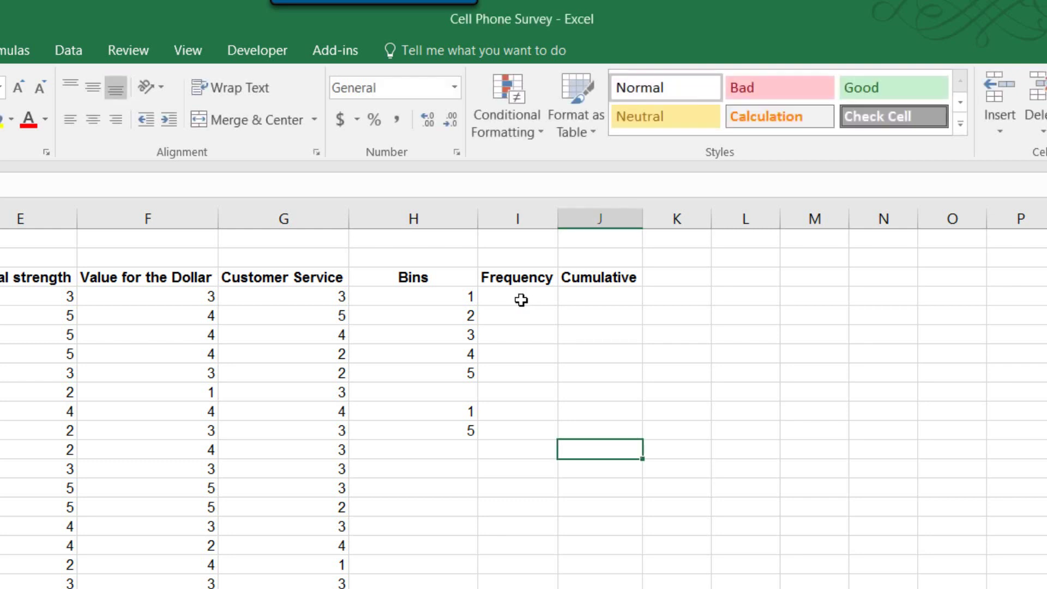
- Enter =FREQUENCY(G4:G55,H4:H8) as an array formula across I4:I9
click(520, 299)
drag(519, 300, 517, 385)
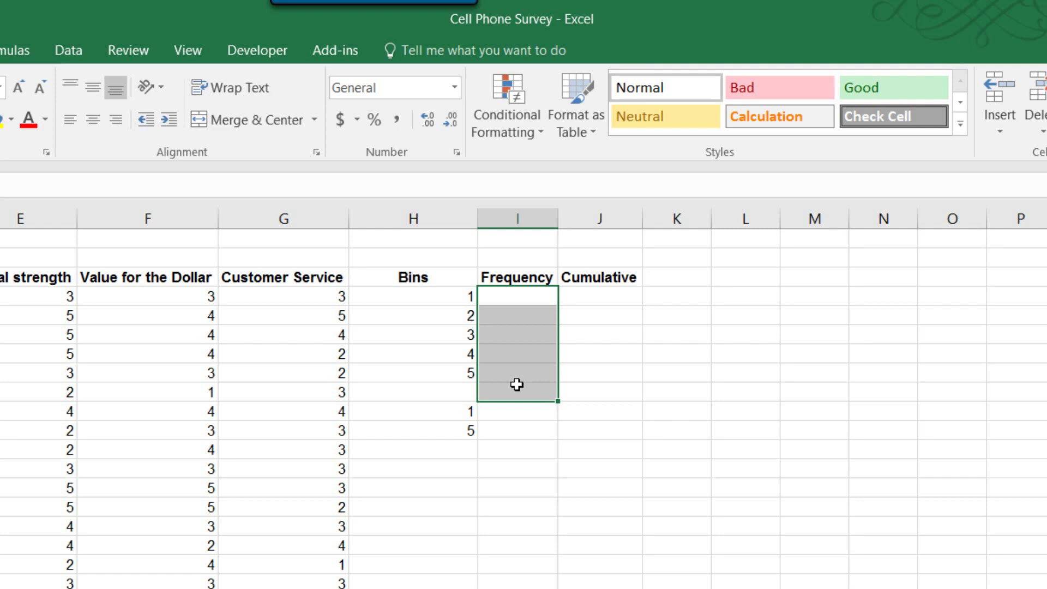
text(=)
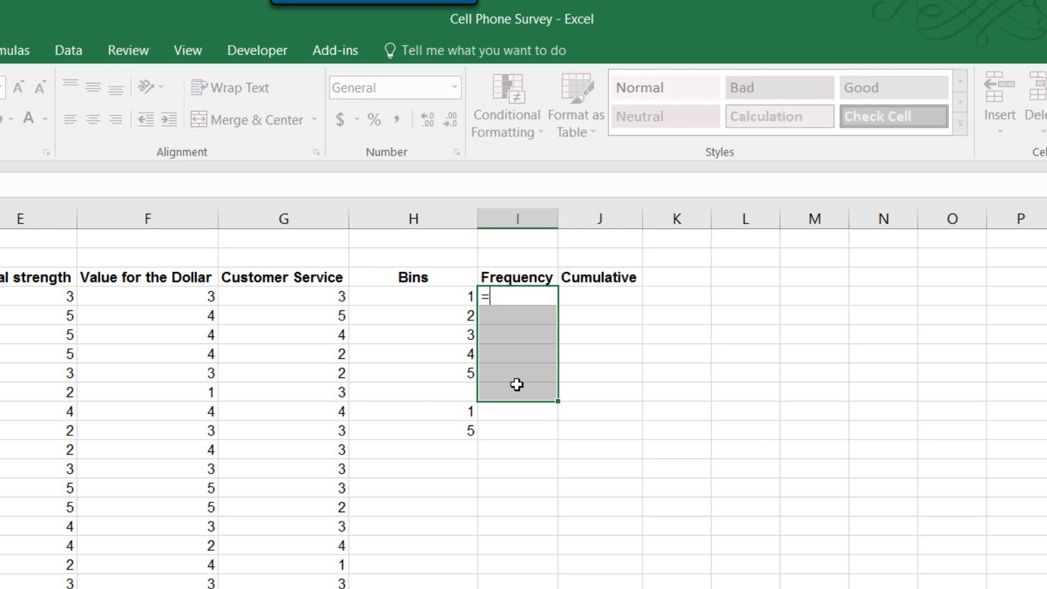
text(freq)
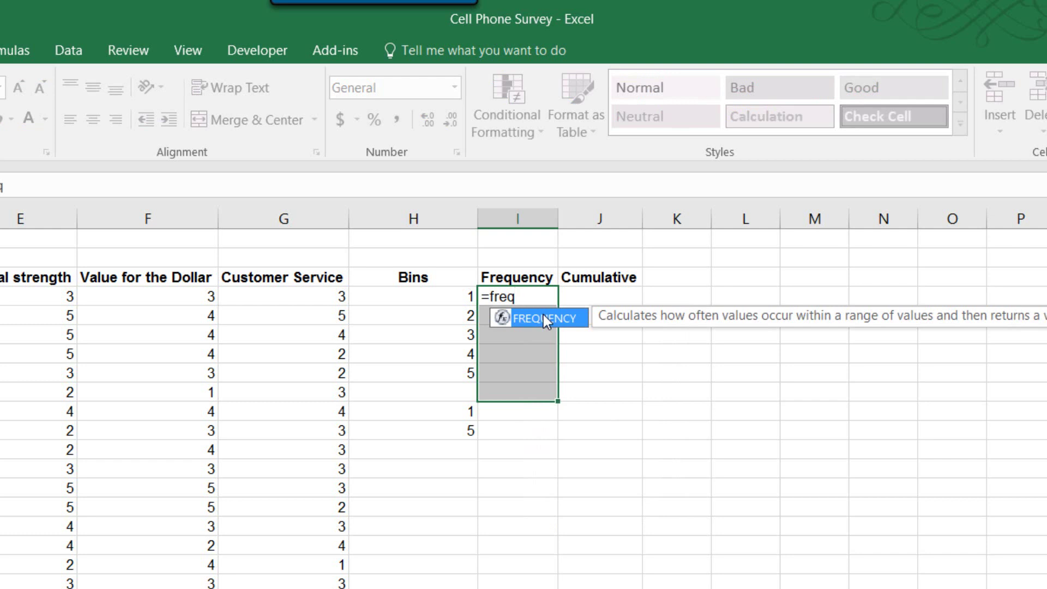
double_click(543, 318)
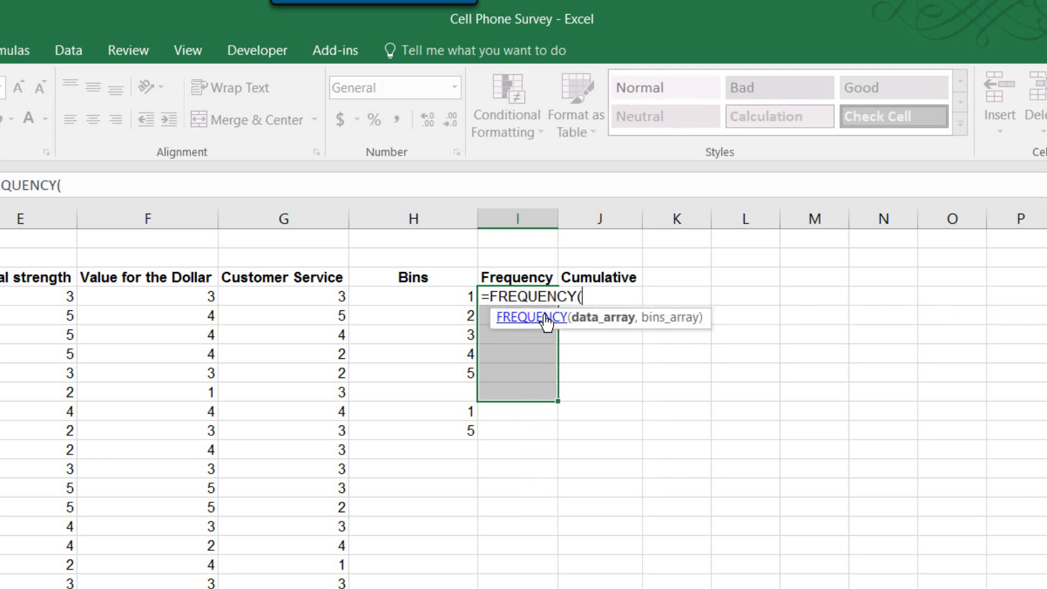
click(297, 295)
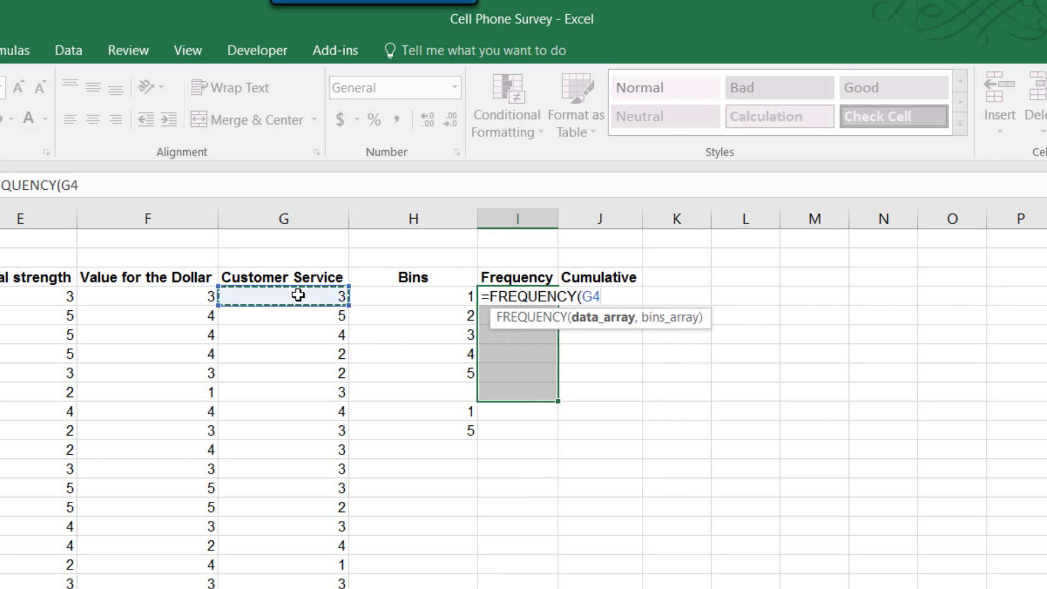
key(ctrl+shift+Down)
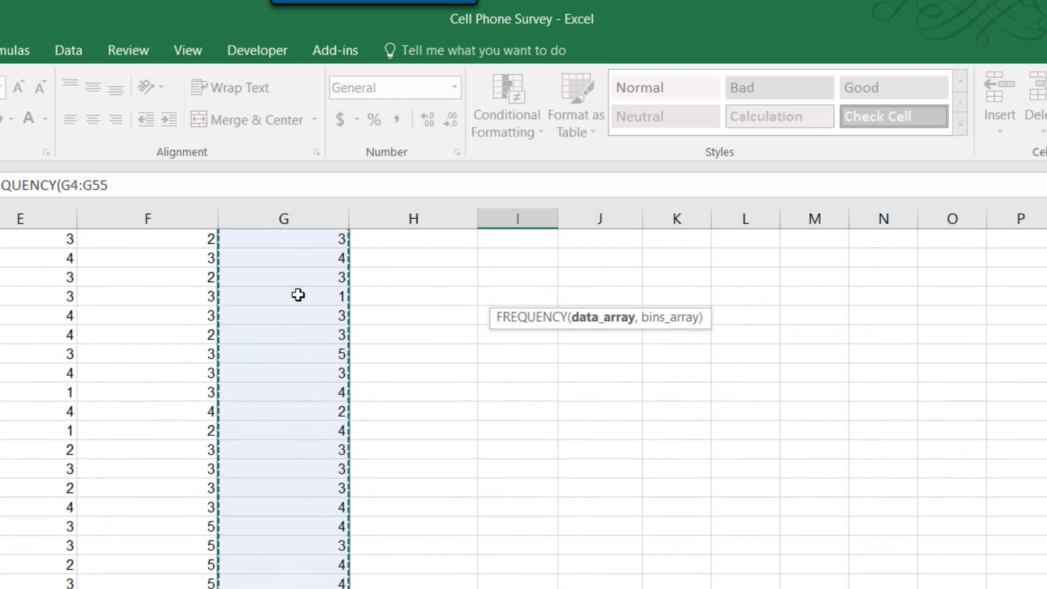
text(,)
scroll(473, 325, up, 10)
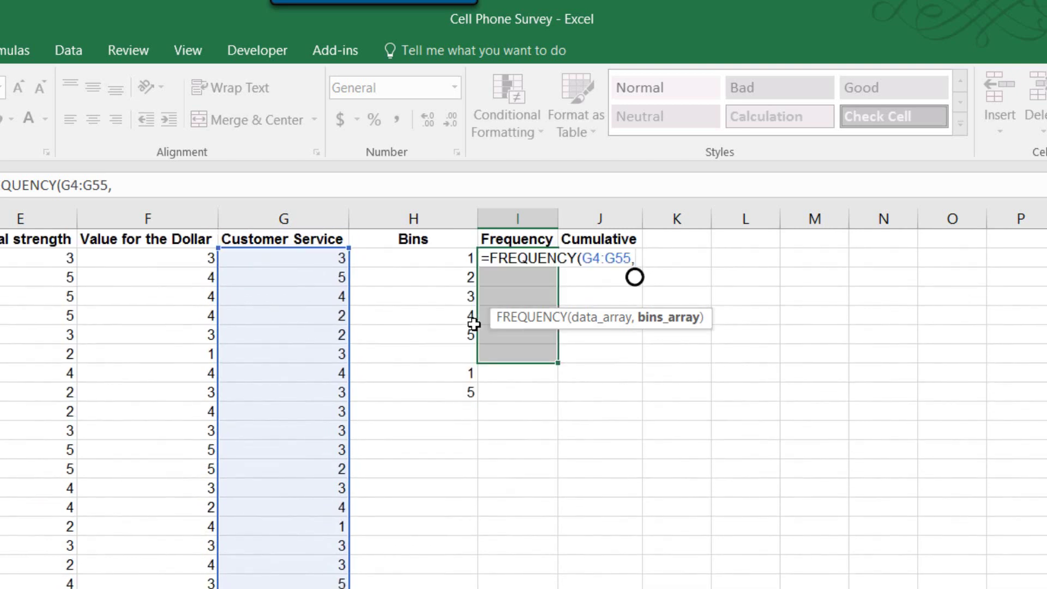
click(412, 258)
drag(413, 258, 436, 328)
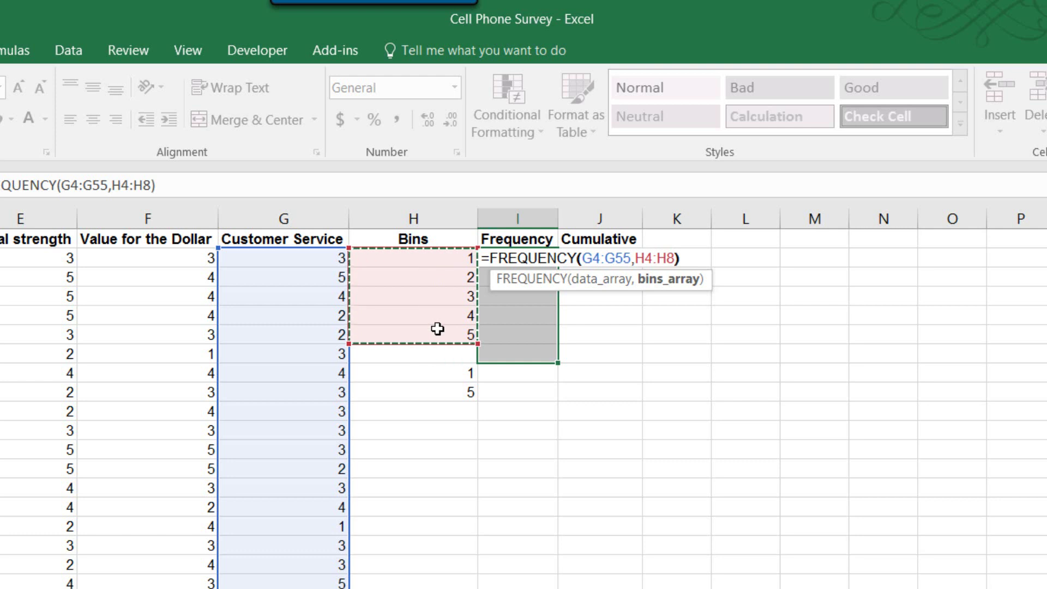
text())
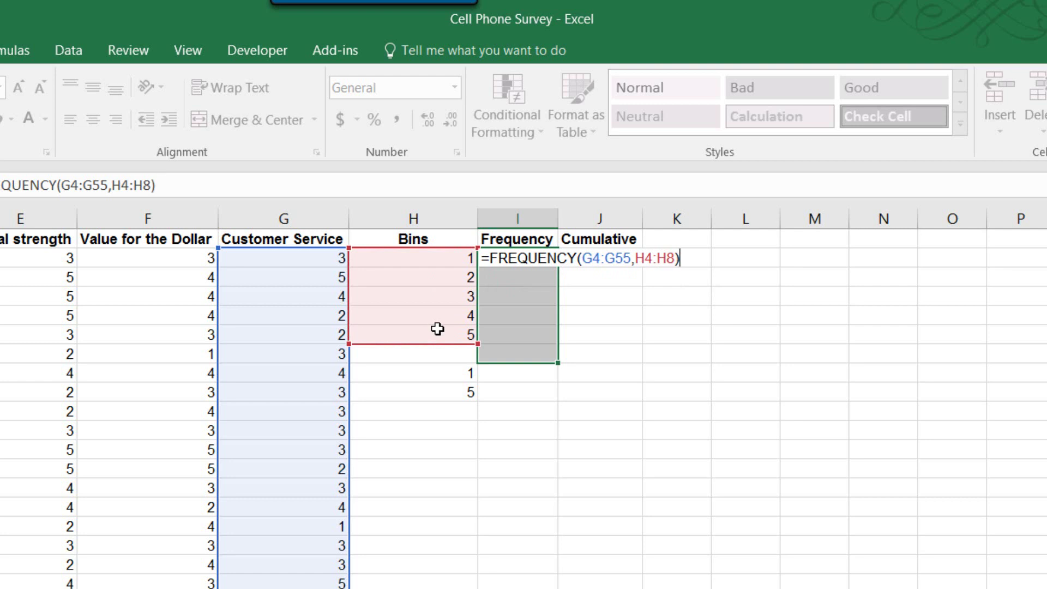
key(ctrl+shift+Return)
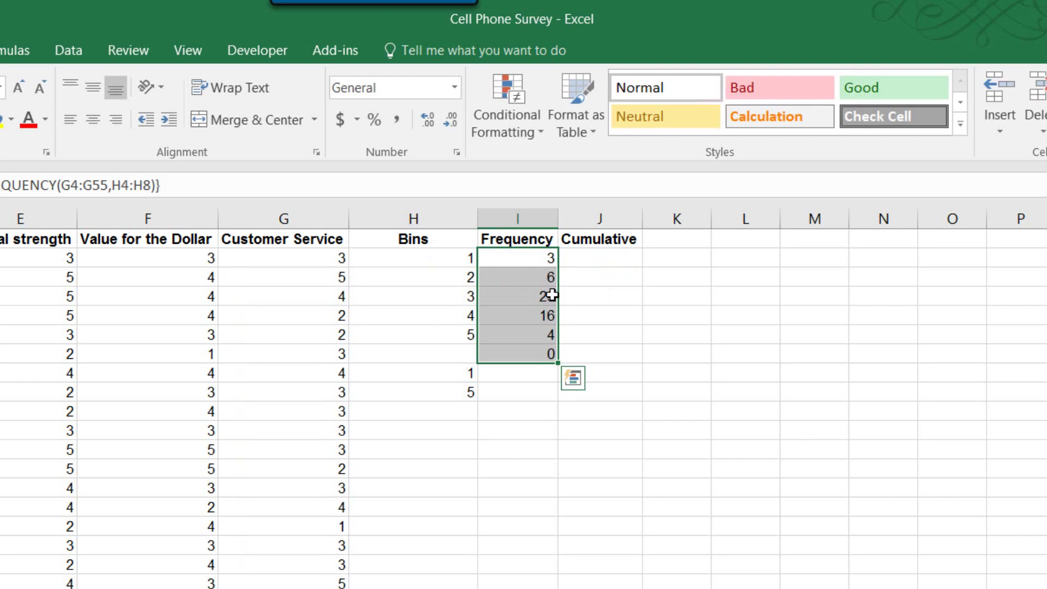
- Build running totals with =J4+I5 filled down to J8, giving 3, 9, 32, 48, 52
double_click(616, 260)
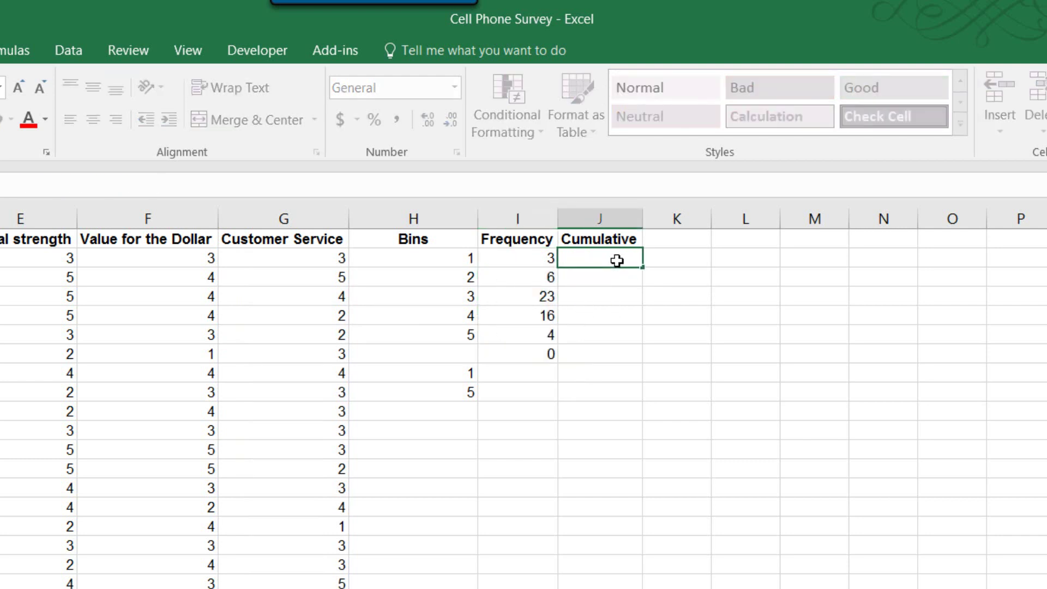
text(=)
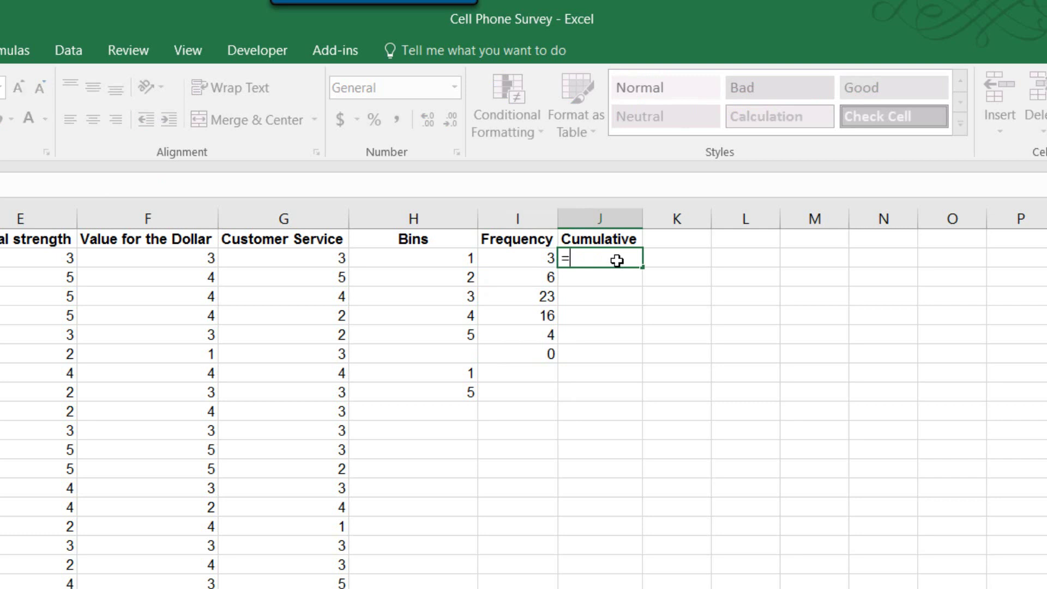
click(537, 259)
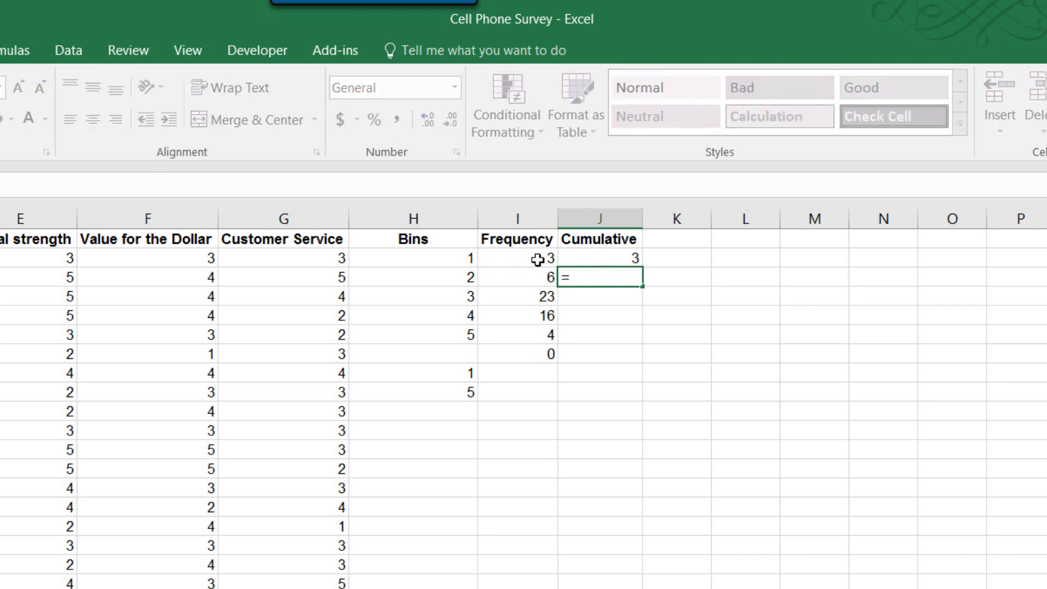
click(603, 258)
text(+)
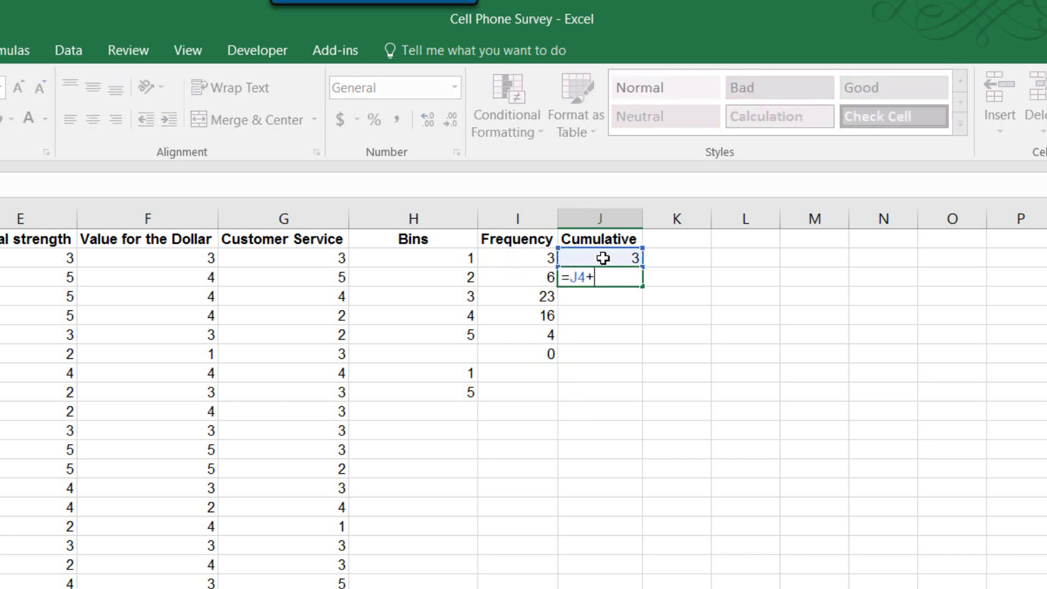
click(540, 278)
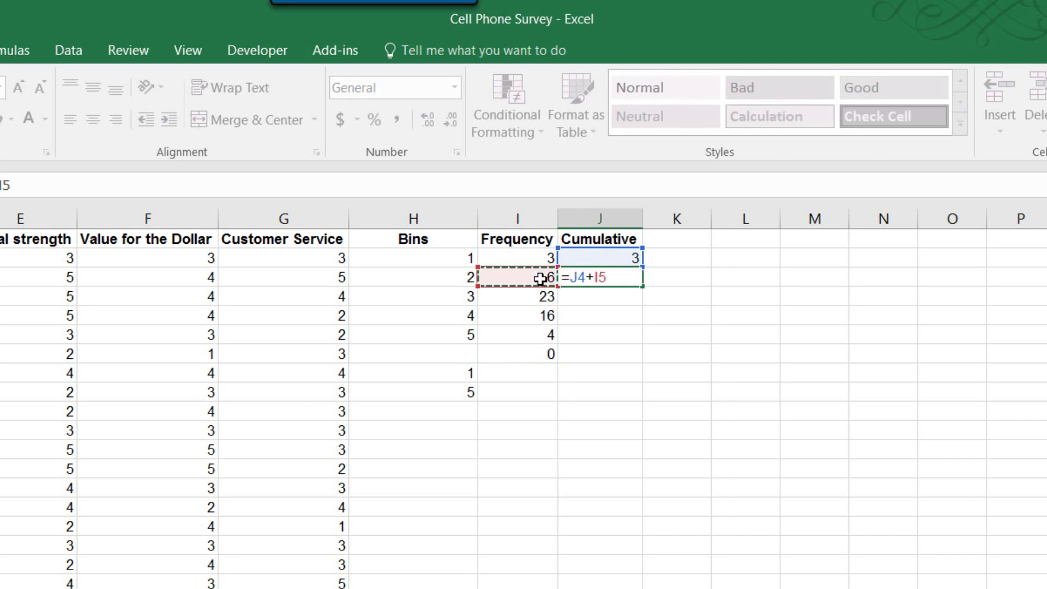
key(Return)
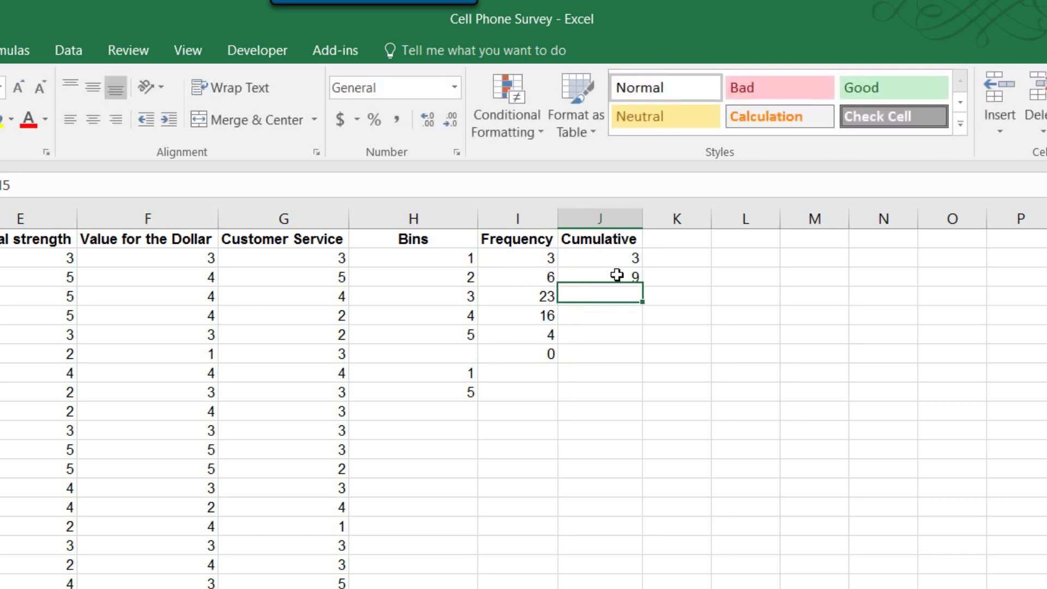
double_click(617, 275)
key(Escape)
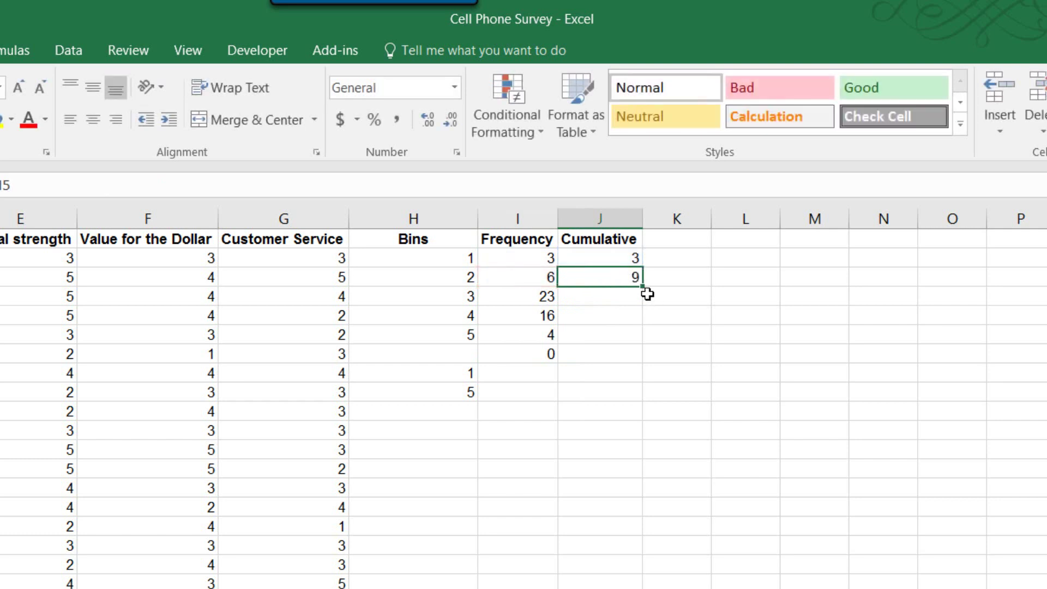
drag(642, 298, 644, 351)
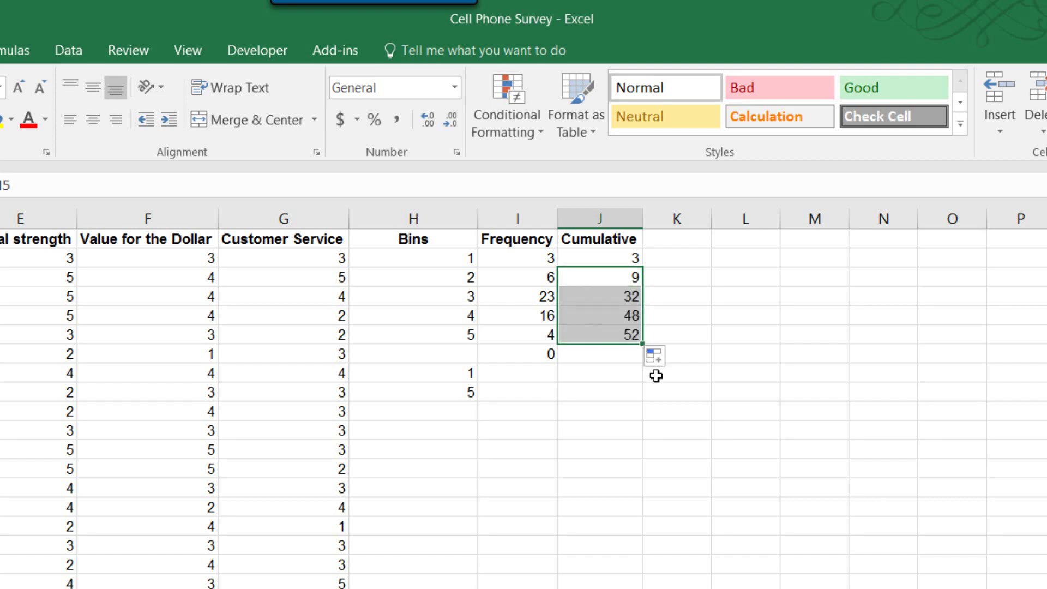